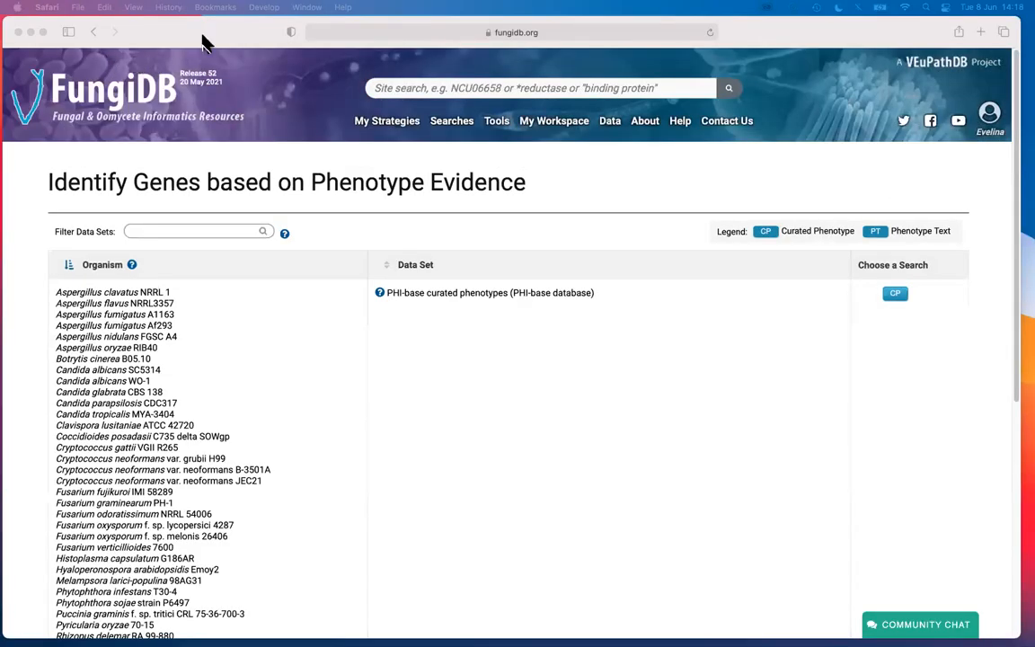
Open the curated phenotype search for the PHI-base curated phenotypes data set.
left_click(203, 39)
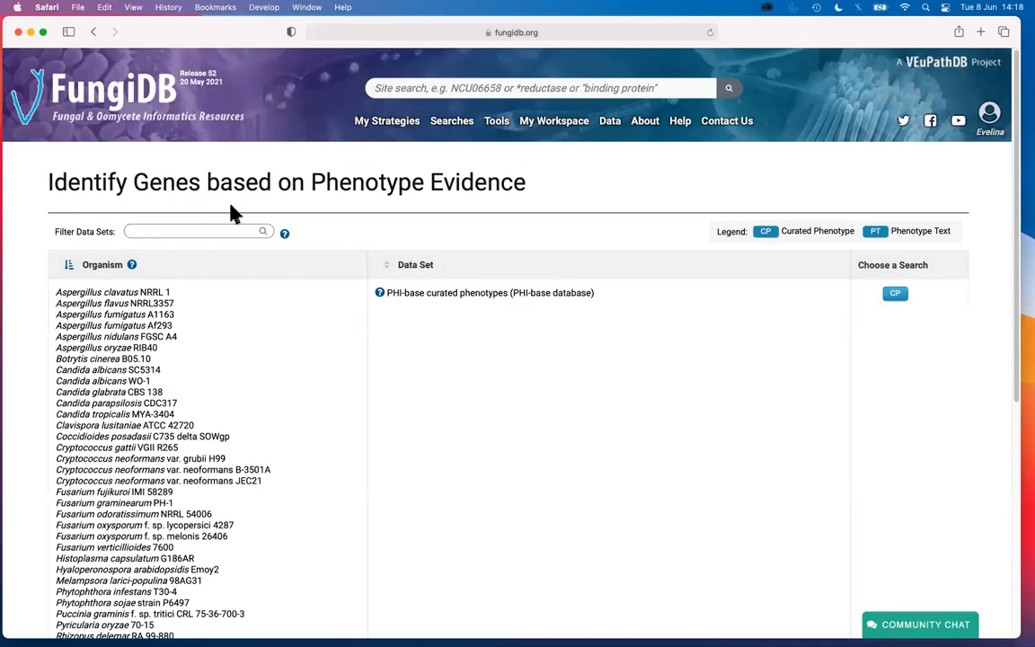
scroll(297, 385, "down", 10)
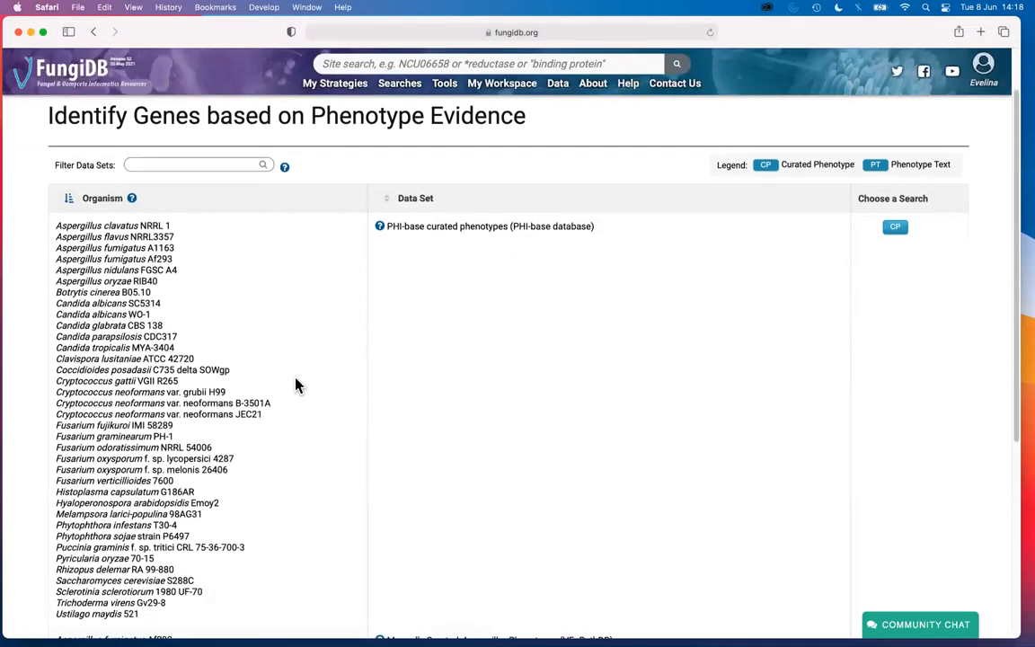
scroll(299, 384, "down", 2)
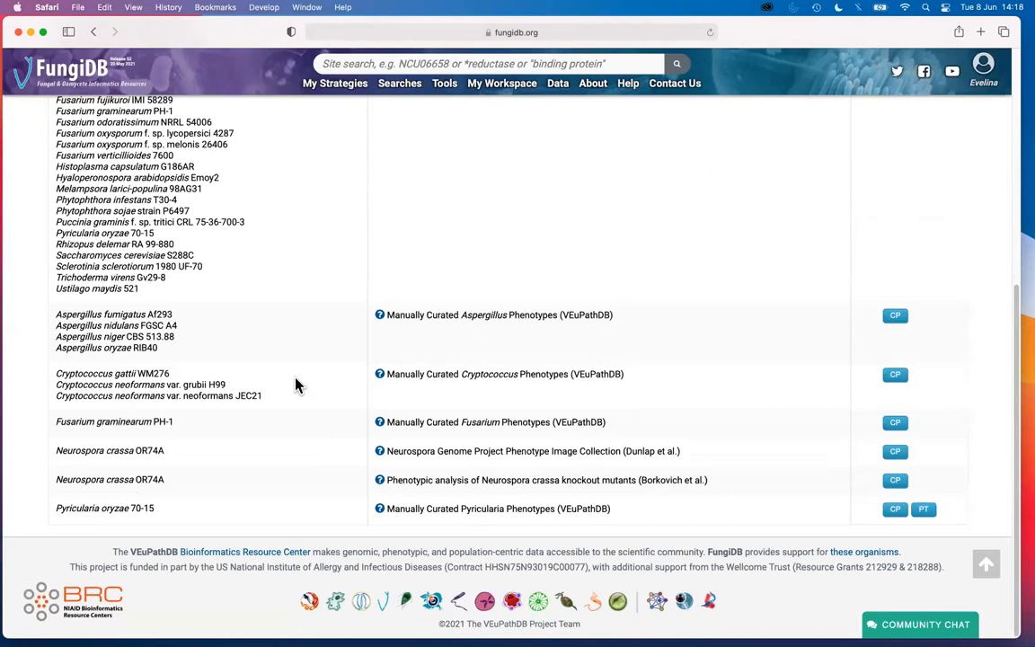
scroll(296, 385, "up", 12)
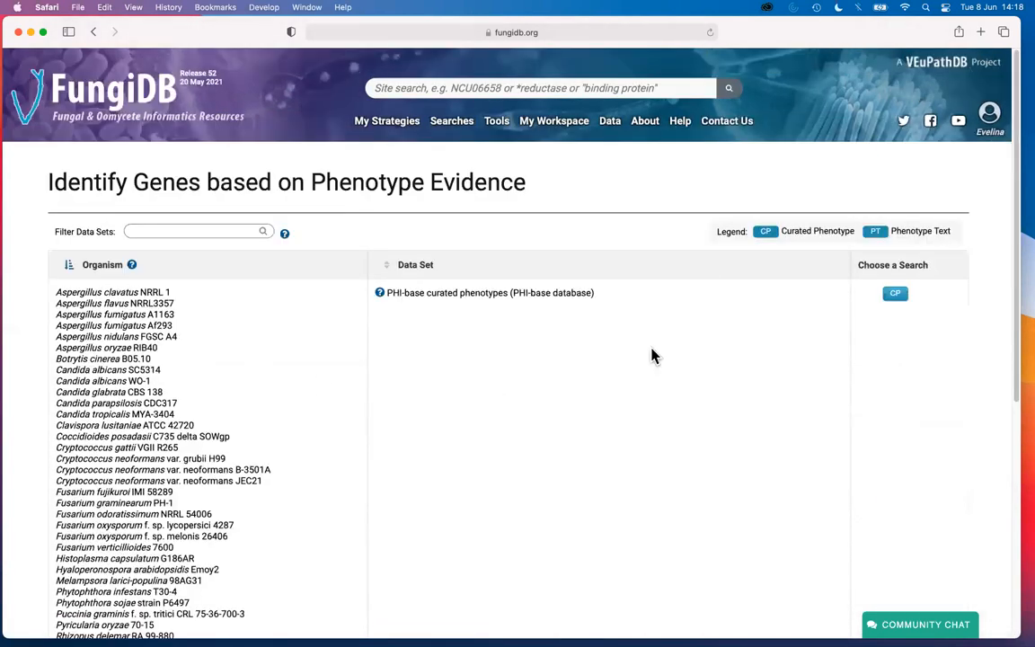
left_click(892, 297)
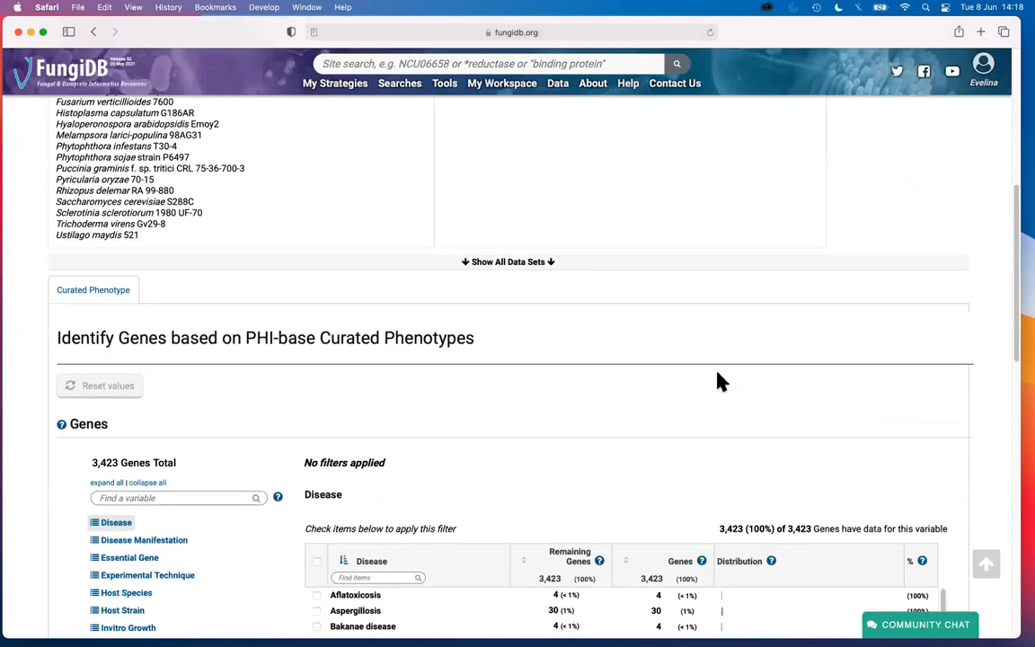
Select all values of the Disease variable in the PHI-base curated phenotype search and get the matching genes.
scroll(718, 382, "down", 5)
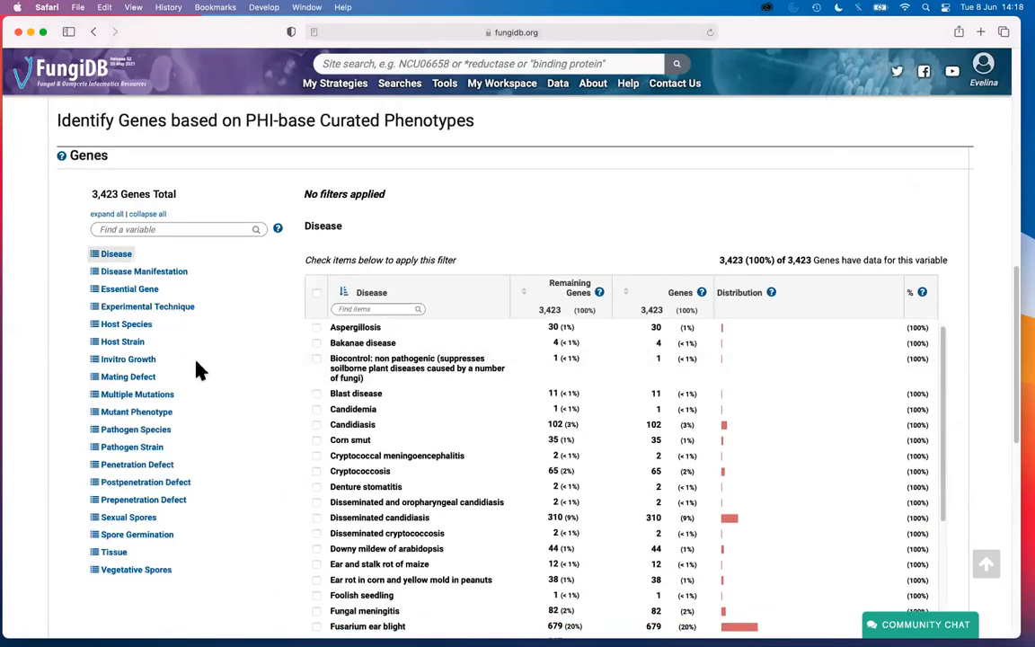
scroll(40, 373, "down", 2)
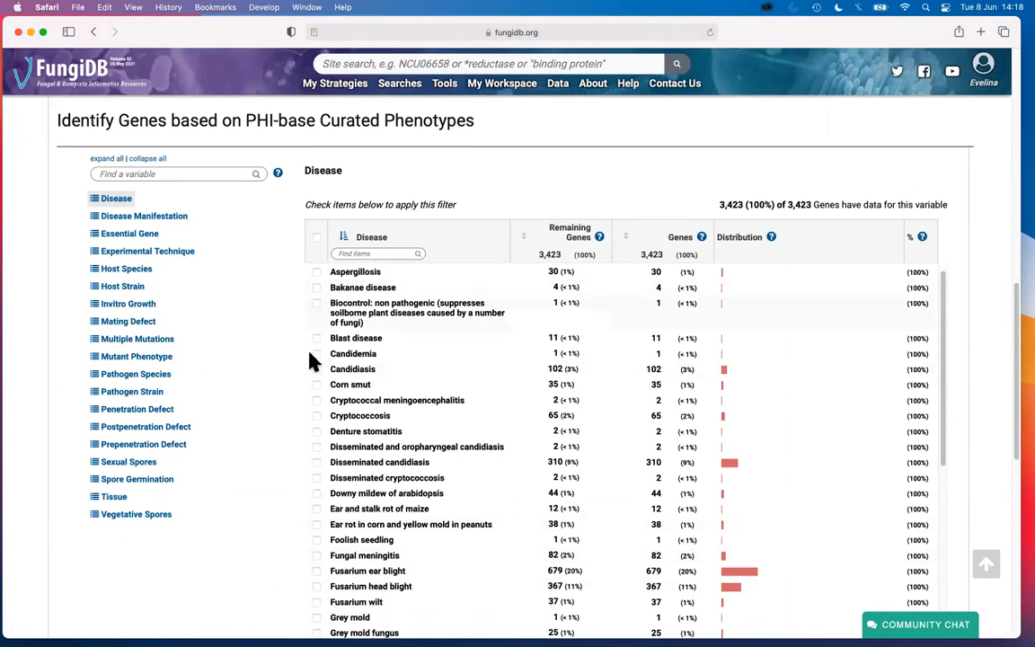
left_click(143, 217)
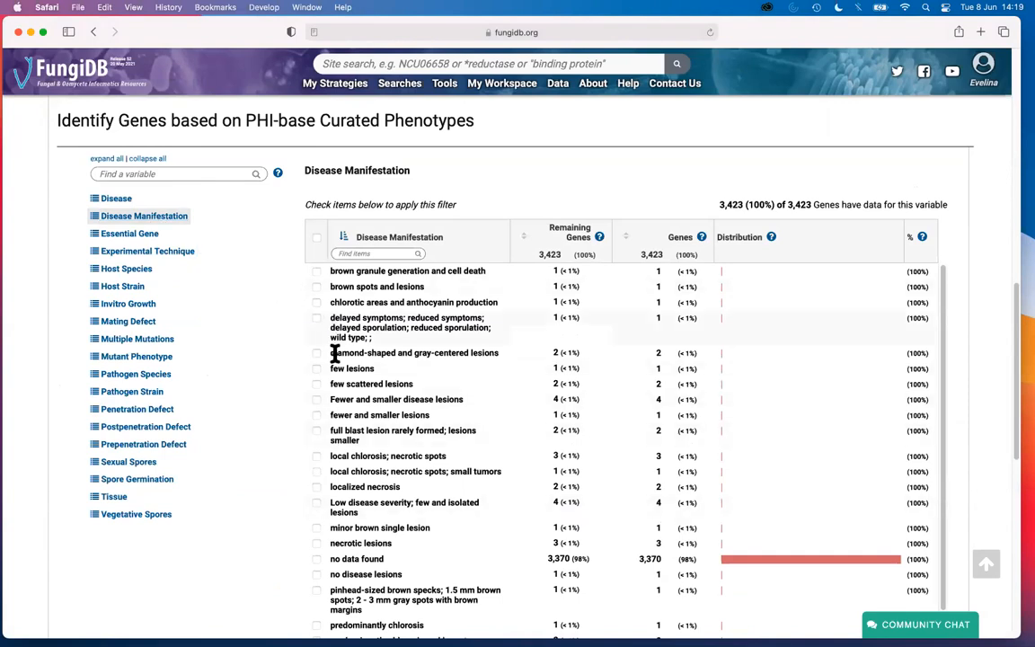
left_click(110, 200)
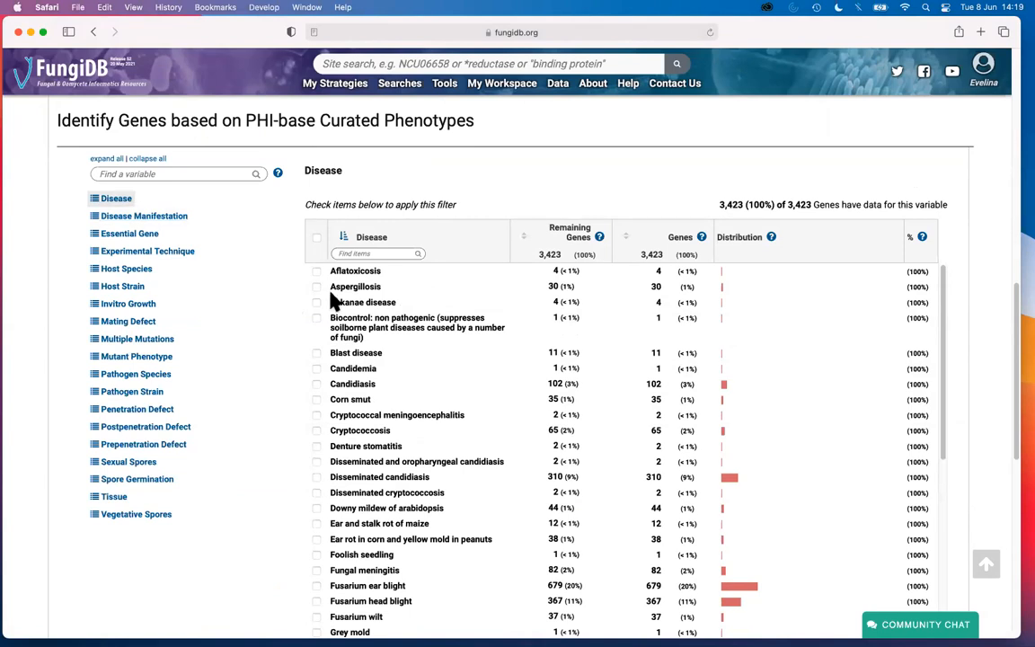
left_click(316, 239)
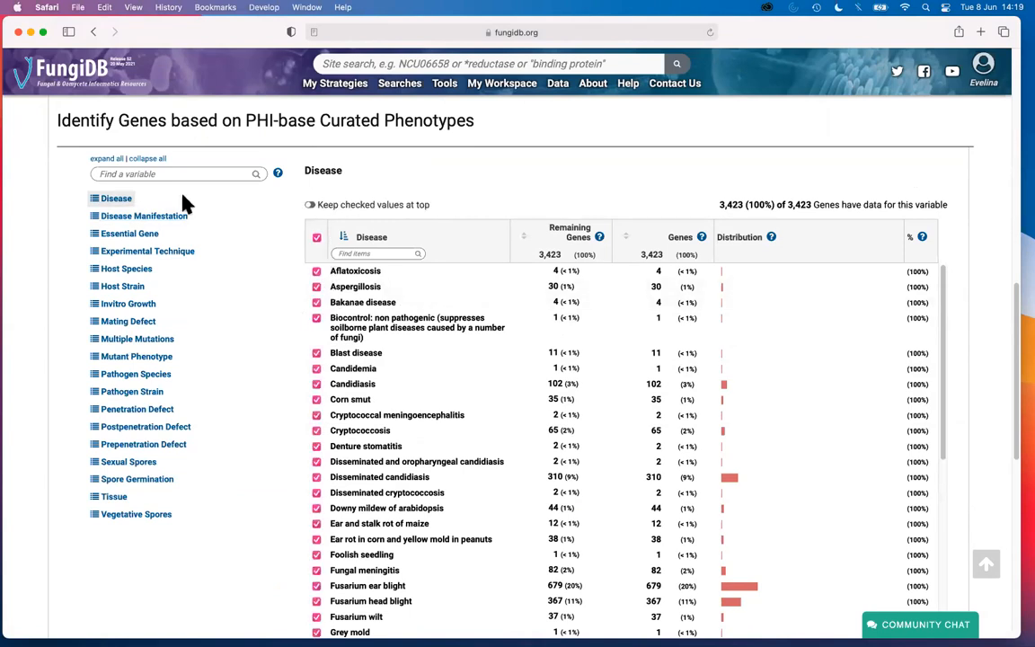
scroll(453, 456, "down", 10)
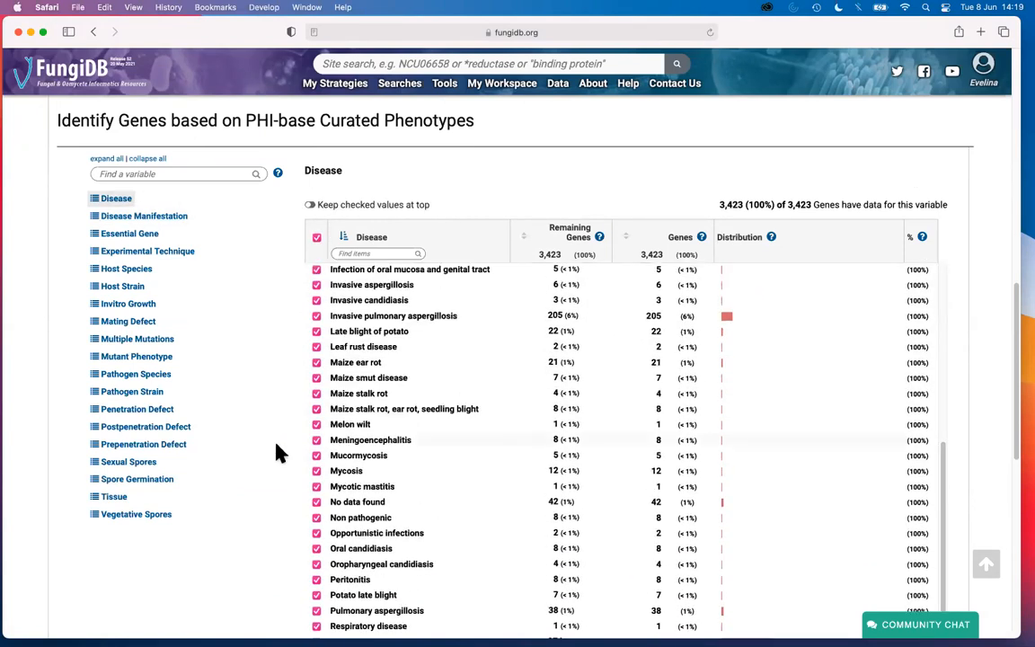
scroll(278, 455, "down", 5)
left_click(490, 275)
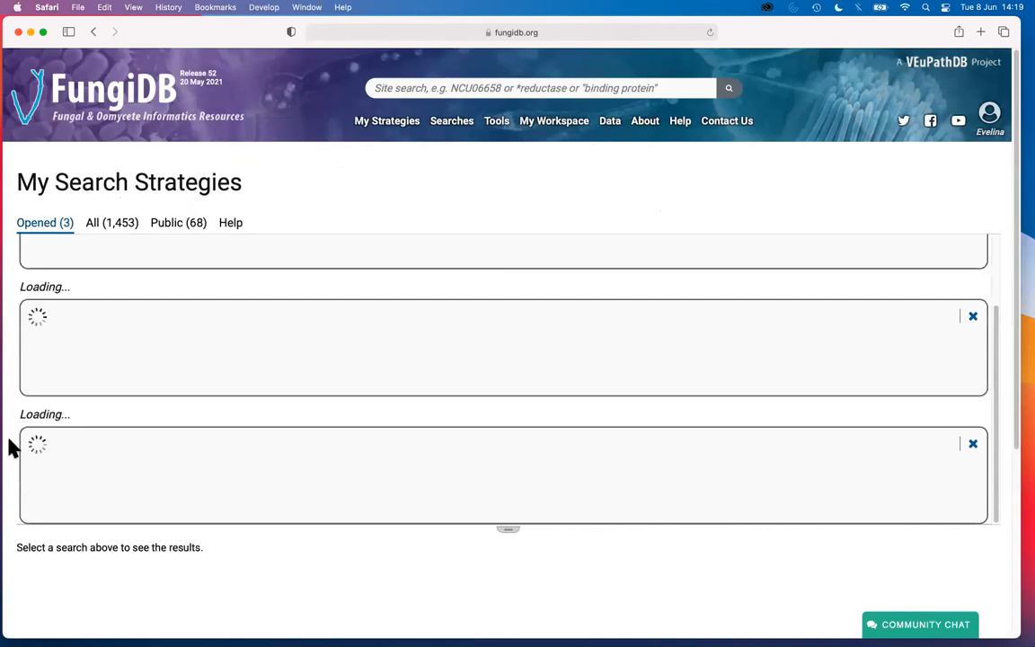
Search the organism filter for "fumi" and limit the gene results to Aspergillus fumigatus Af293.
scroll(20, 414, "down", 1)
scroll(18, 412, "down", 5)
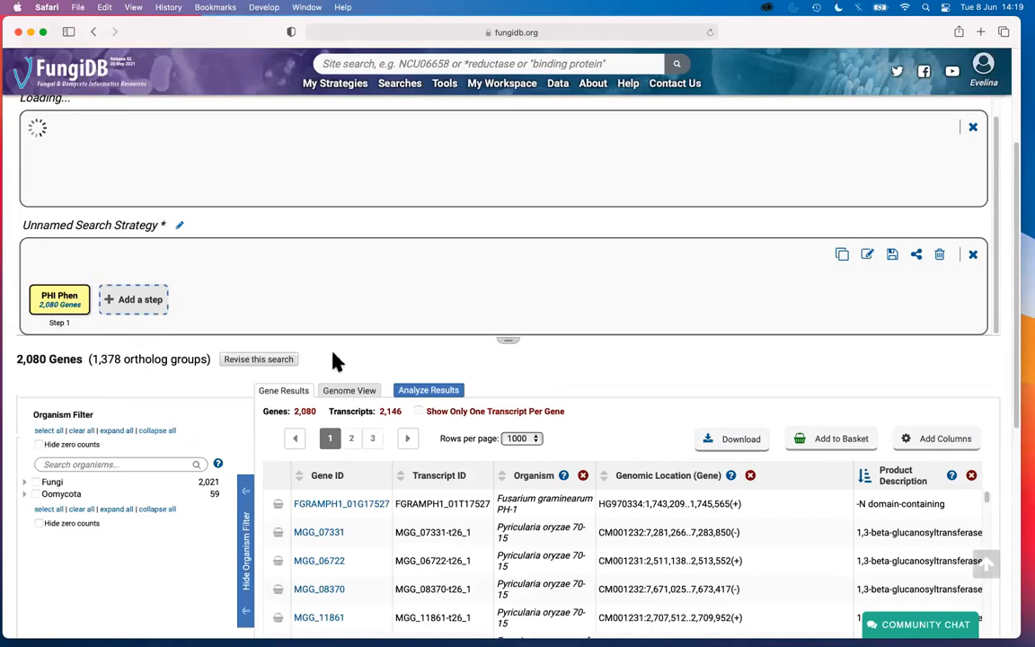
scroll(334, 360, "down", 2)
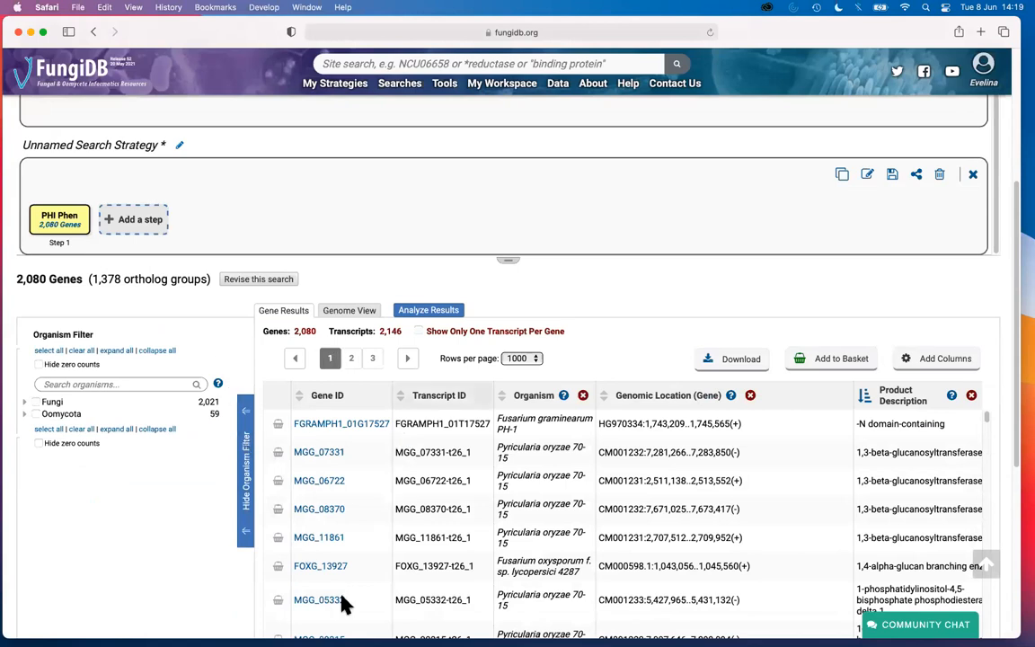
scroll(357, 579, "down", 1)
scroll(357, 580, "down", 10)
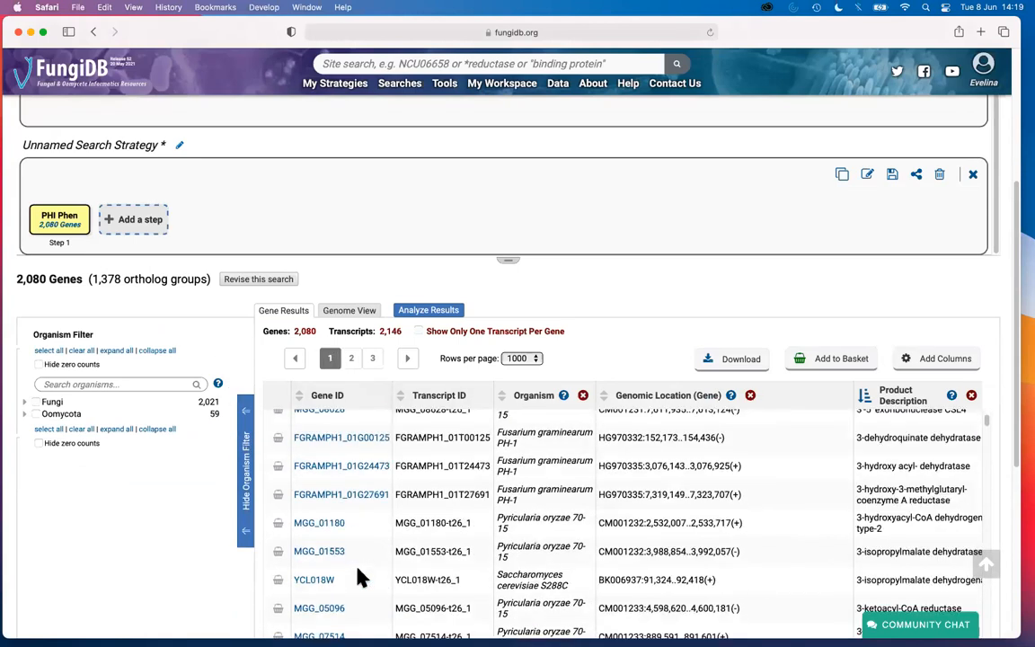
scroll(358, 577, "down", 10)
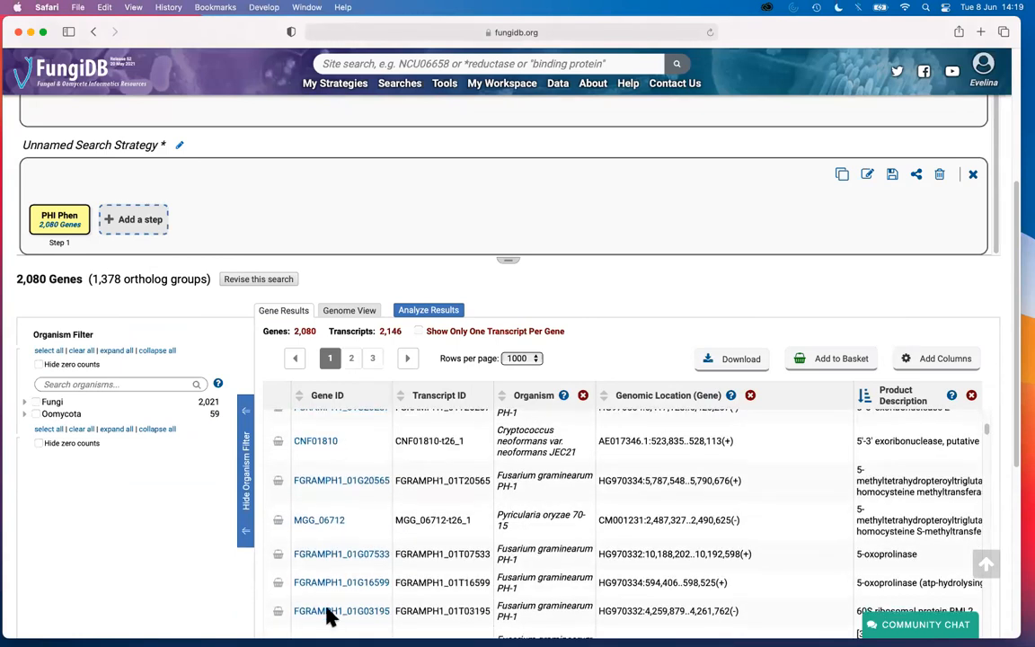
left_click(127, 383)
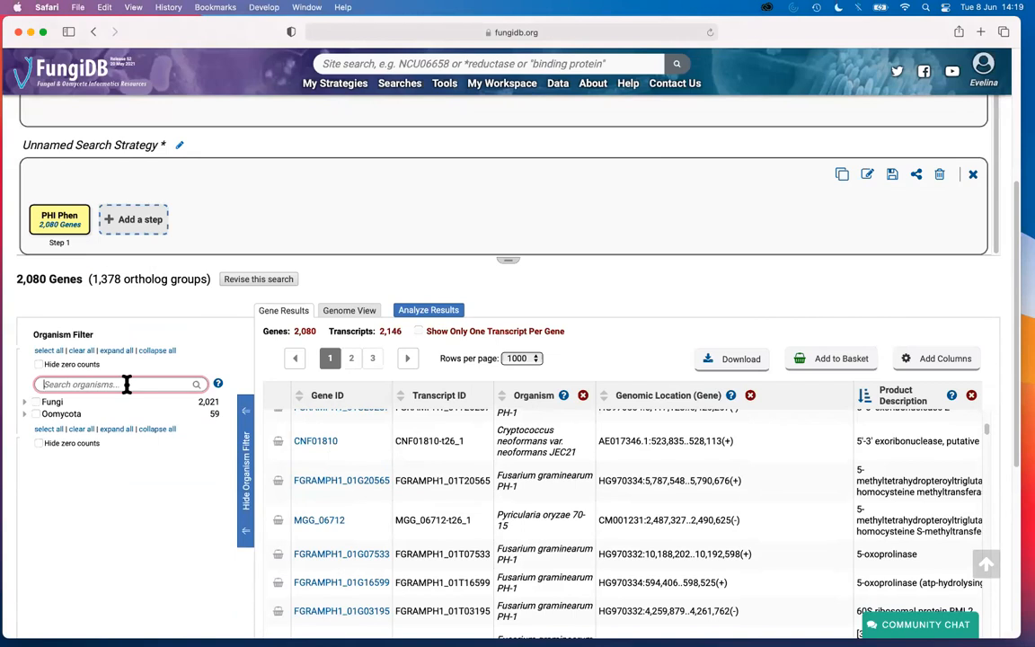
type("fumi")
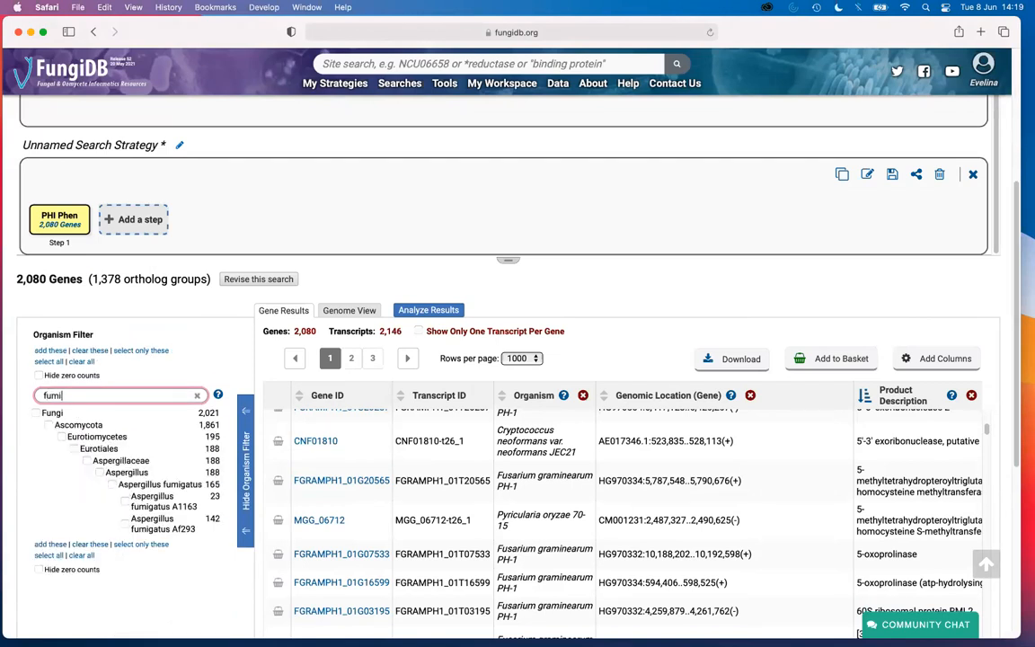
left_click(125, 523)
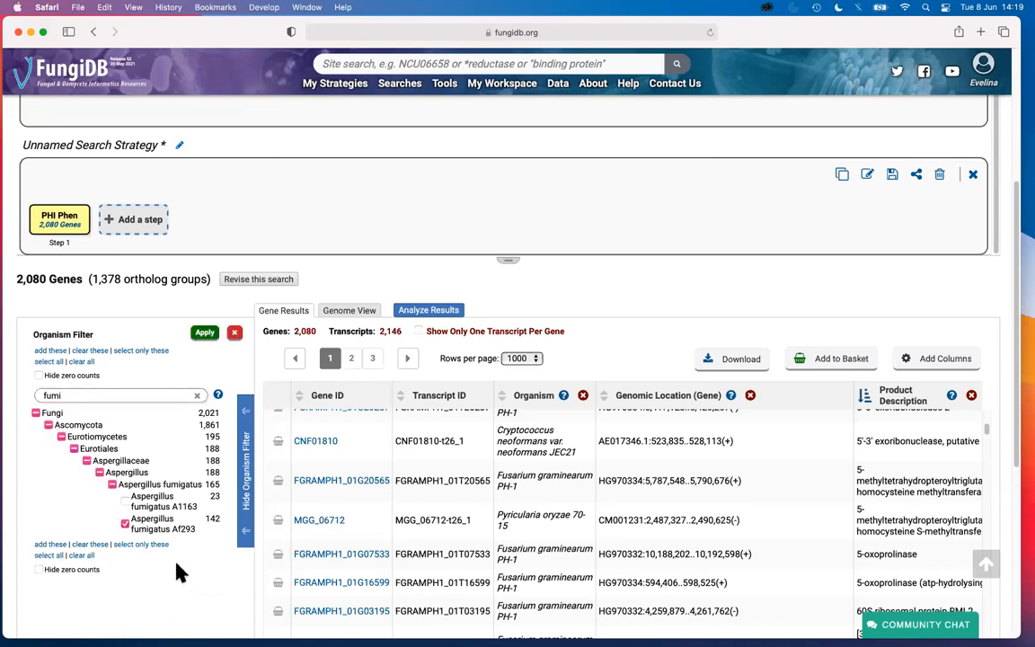
left_click(205, 333)
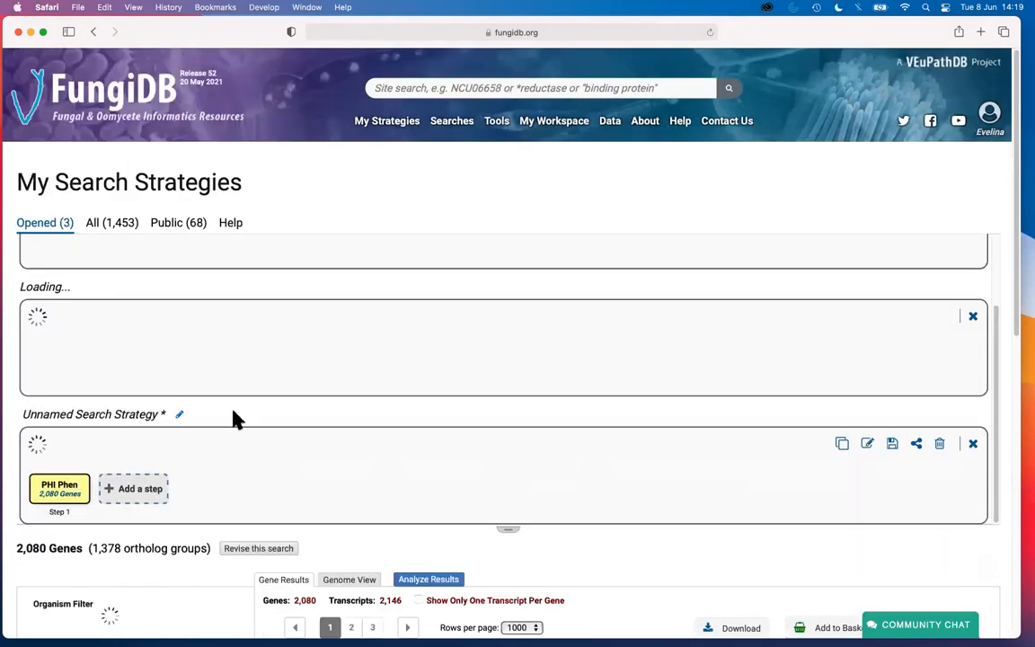
Review the filtered gene results and hide the organism filter beside the table.
scroll(15, 458, "down", 3)
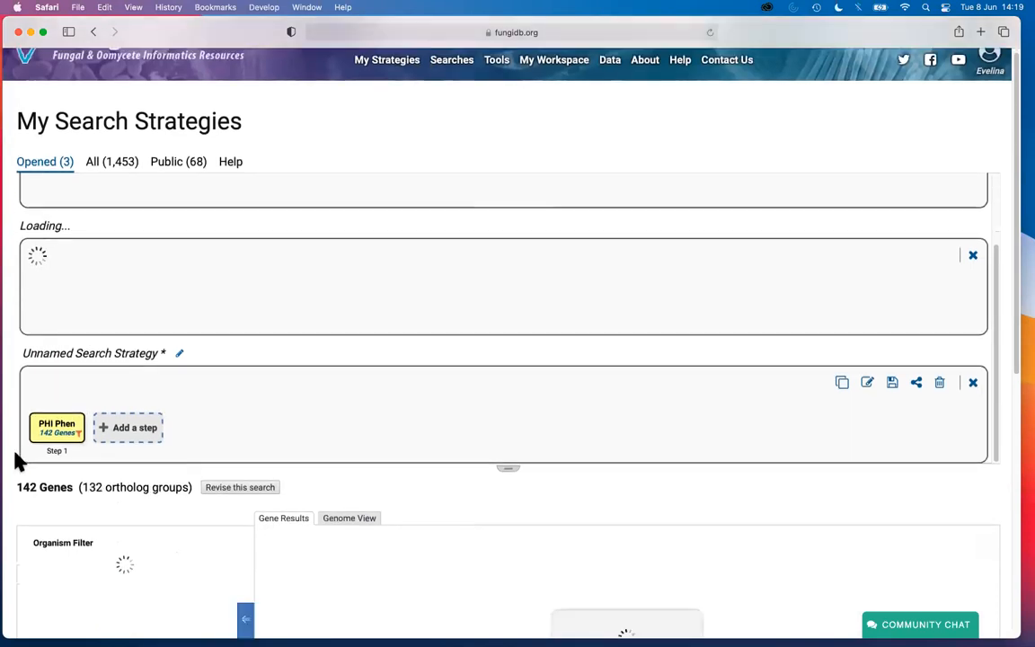
scroll(15, 460, "down", 2)
scroll(16, 459, "down", 3)
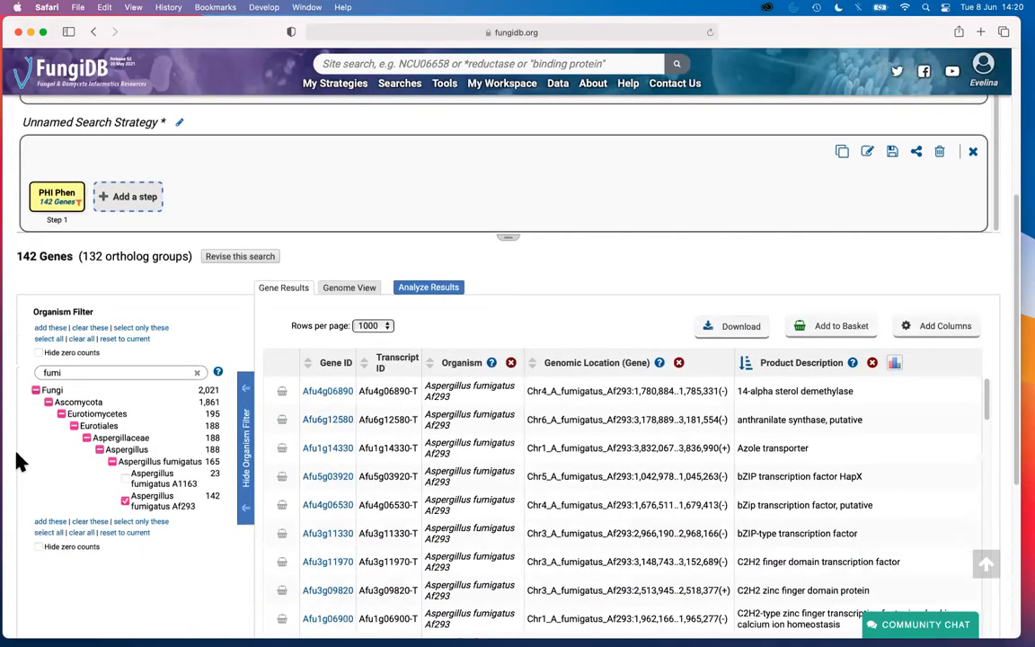
scroll(19, 460, "down", 2)
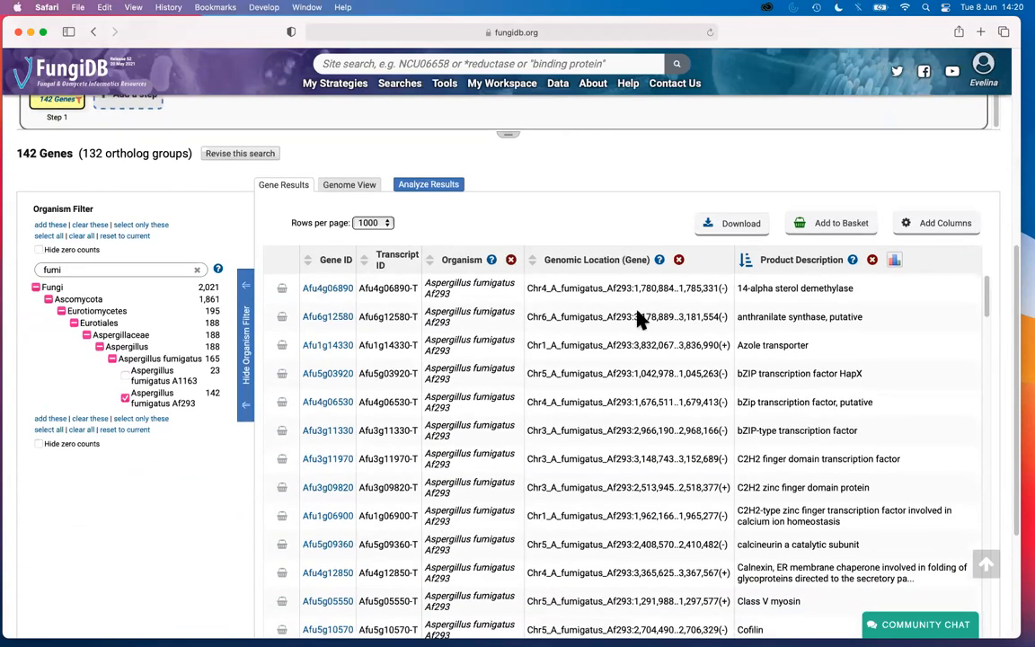
left_click(247, 392)
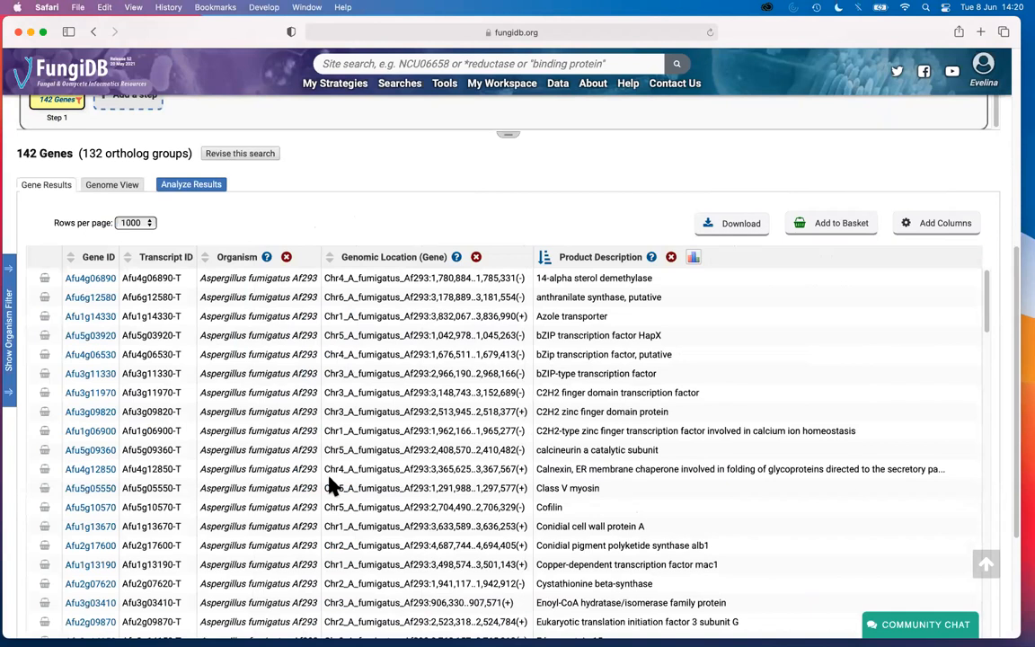
Add the NonSynonymous SNPs All Strains column from the DNA polymorphism group to the gene results table.
left_click(934, 227)
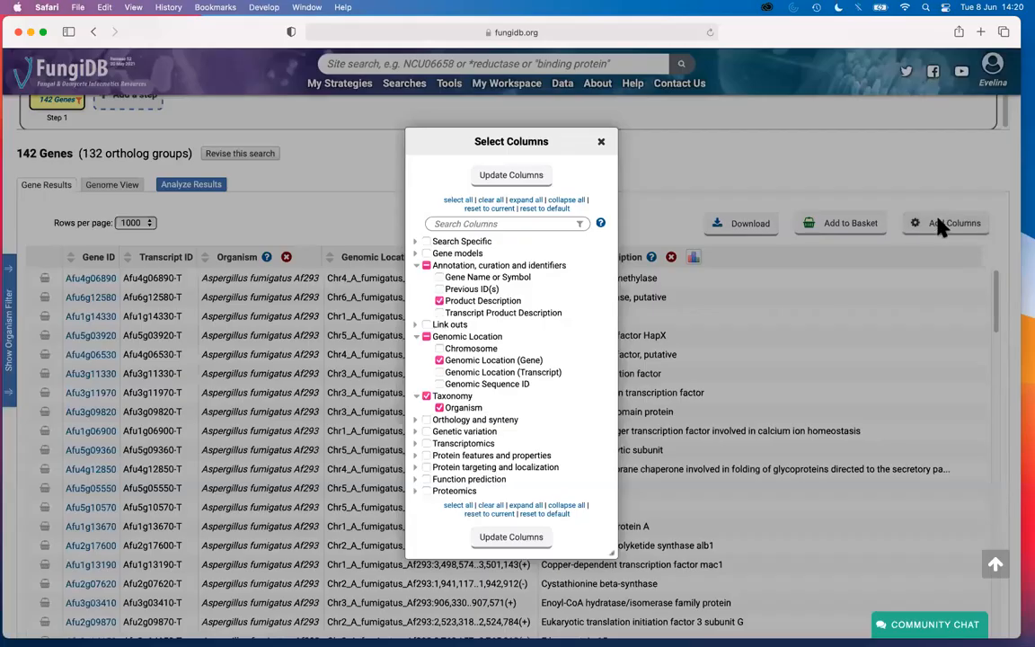
left_click(415, 433)
left_click(427, 443)
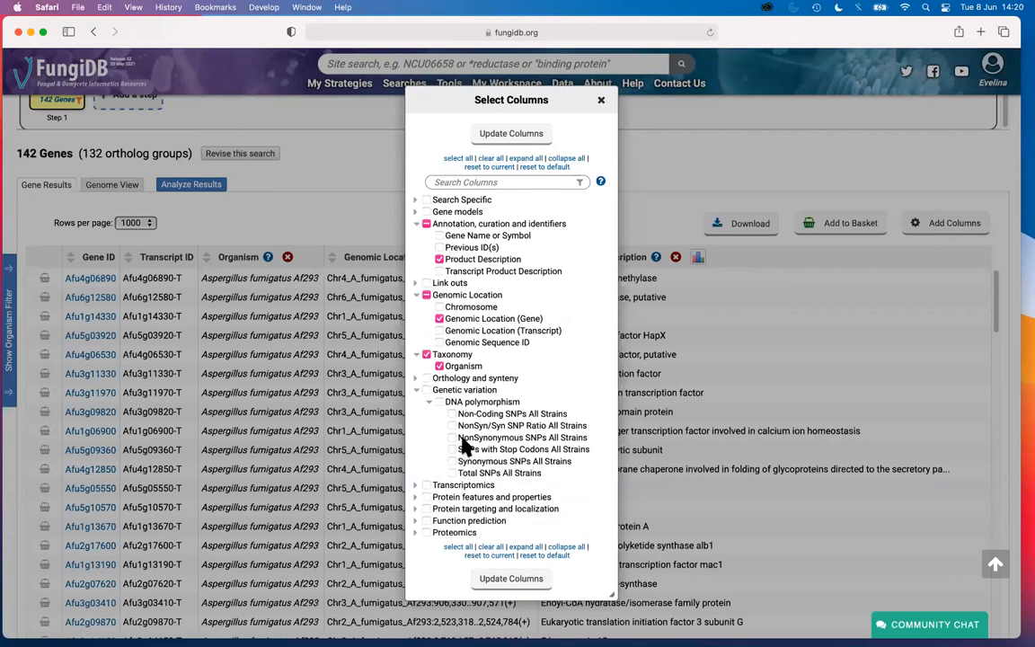
left_click(452, 438)
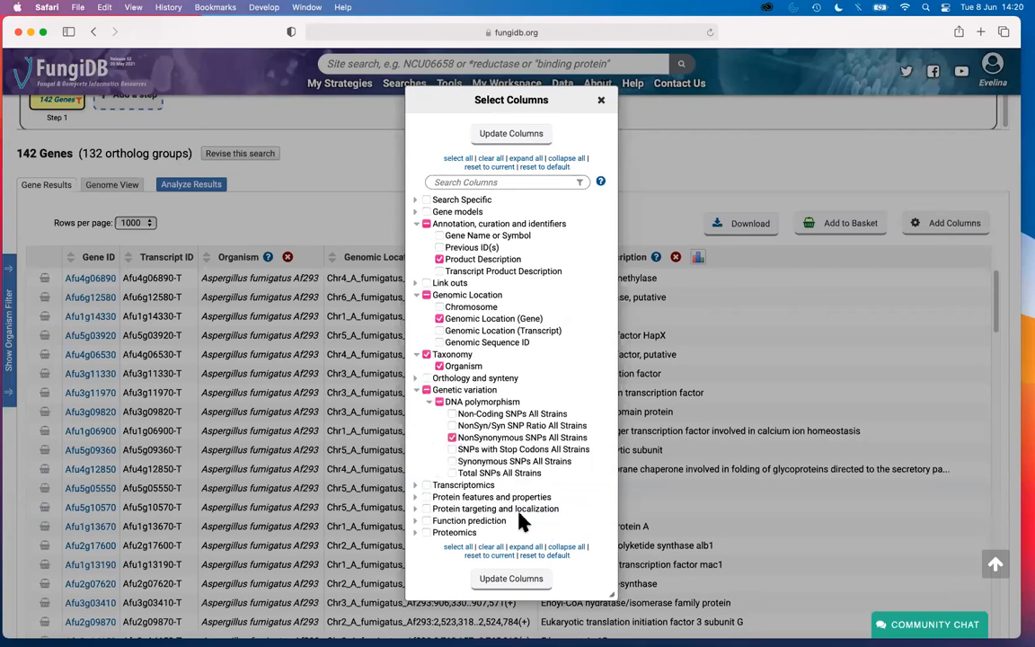
left_click(514, 579)
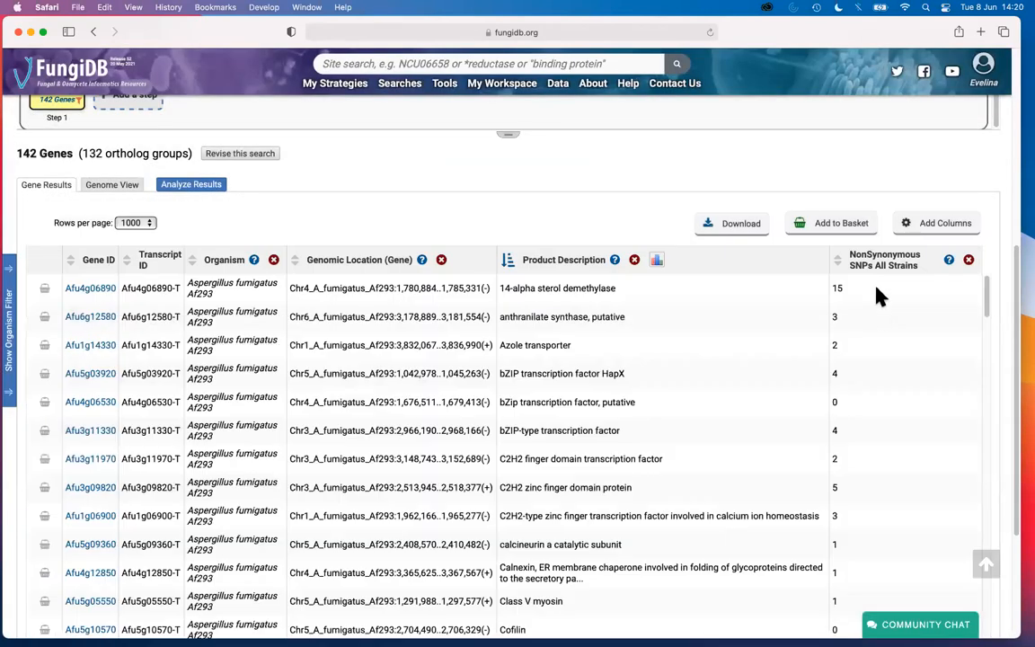